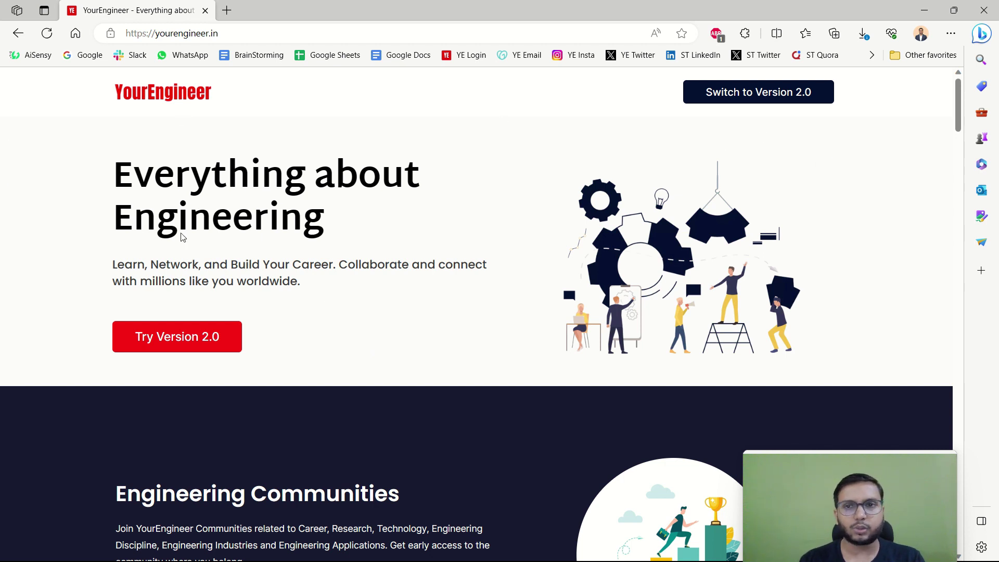
# Open the Version 2.0 beta site and browse its communities and upcoming events.
pyautogui.click(166, 344)
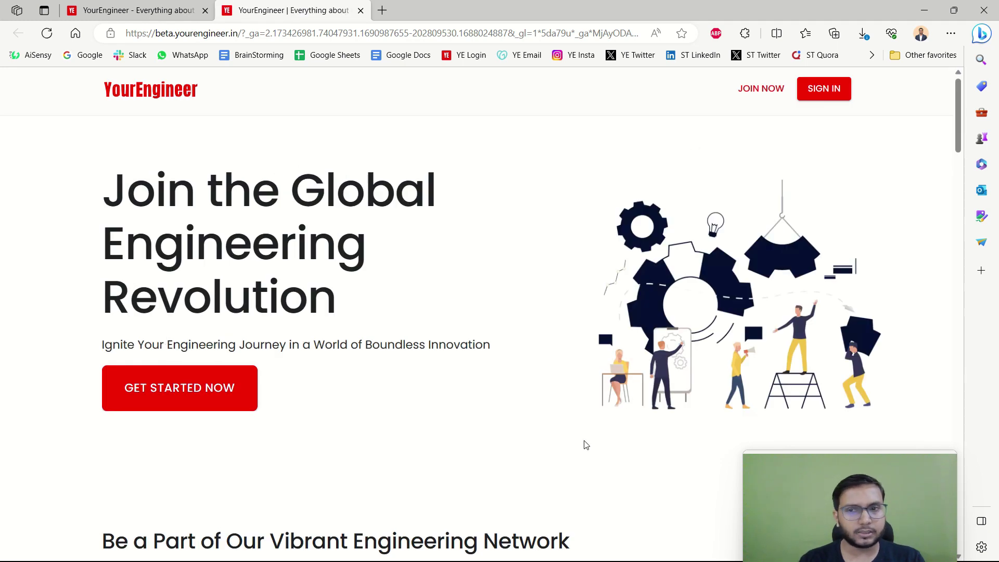
pyautogui.scroll(-7, 468, 416)
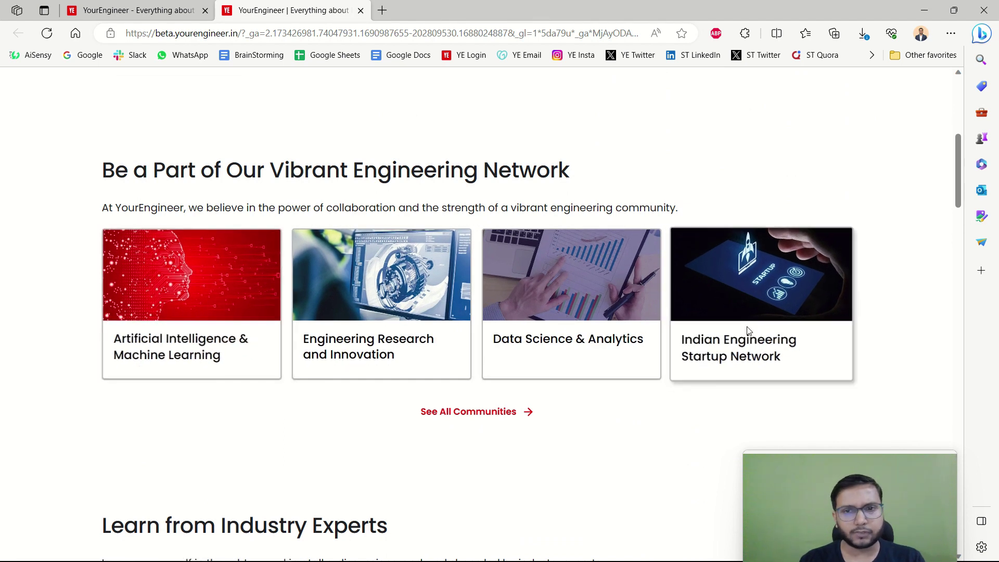
pyautogui.scroll(-6, 304, 331)
pyautogui.scroll(-2, 305, 333)
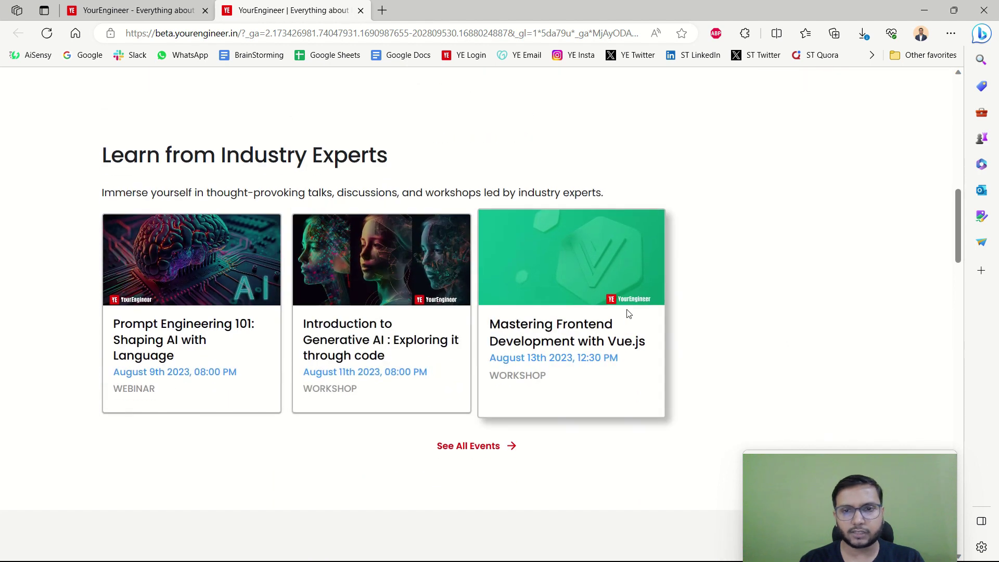
pyautogui.scroll(10, 14, 342)
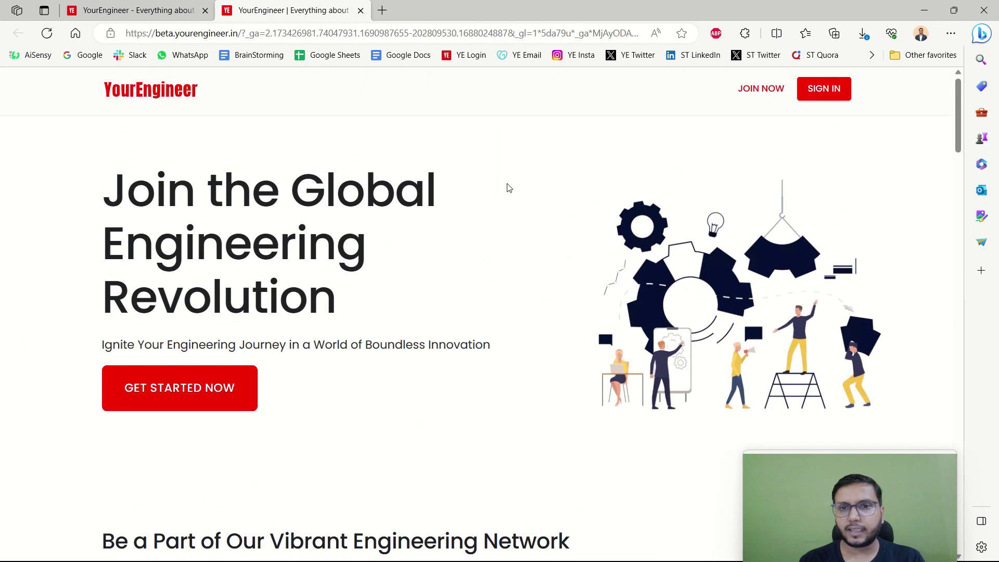
# Join the beta site via Login with Google and select the Google account.
pyautogui.click(761, 89)
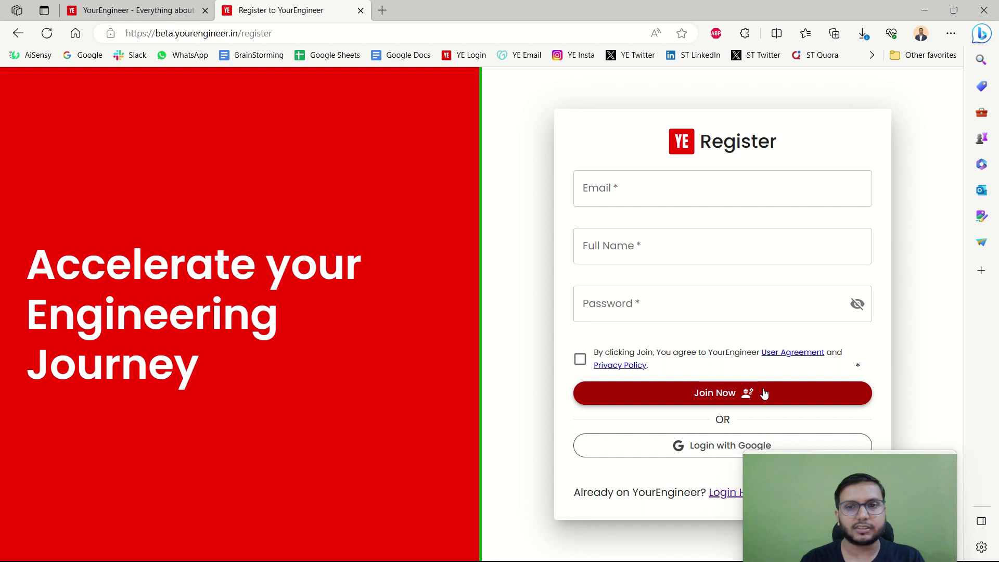
pyautogui.click(712, 450)
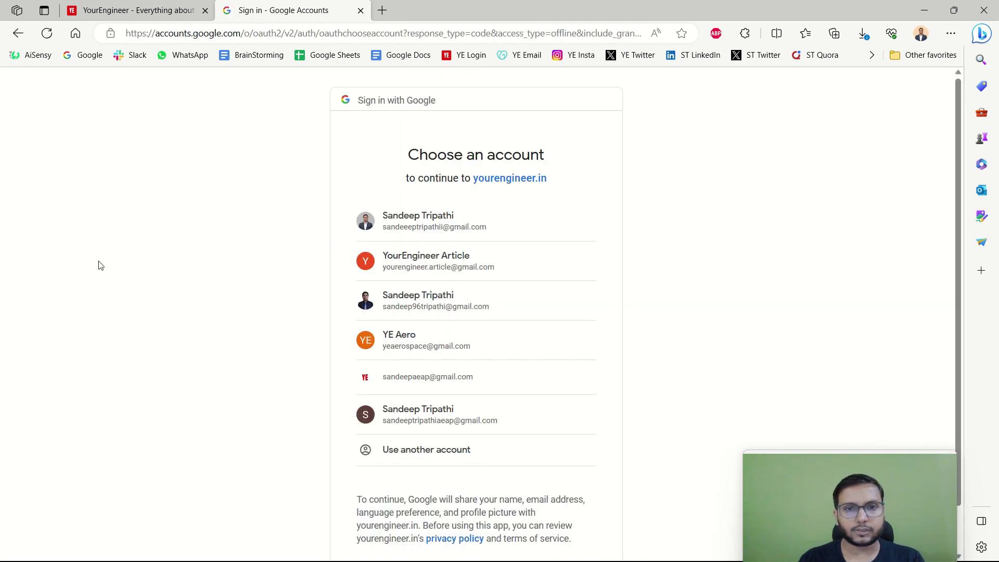
pyautogui.scroll(-1, 411, 307)
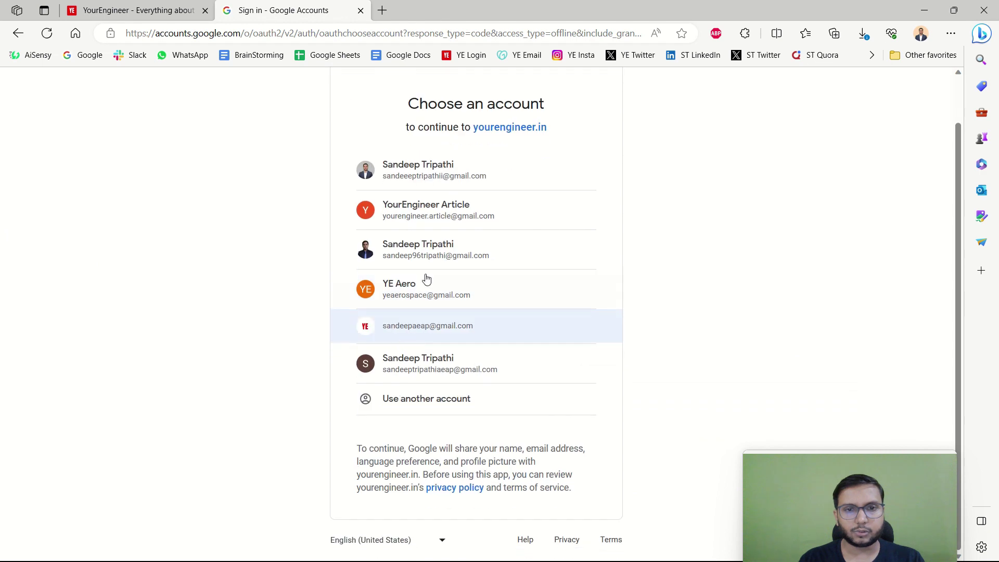
pyautogui.click(451, 259)
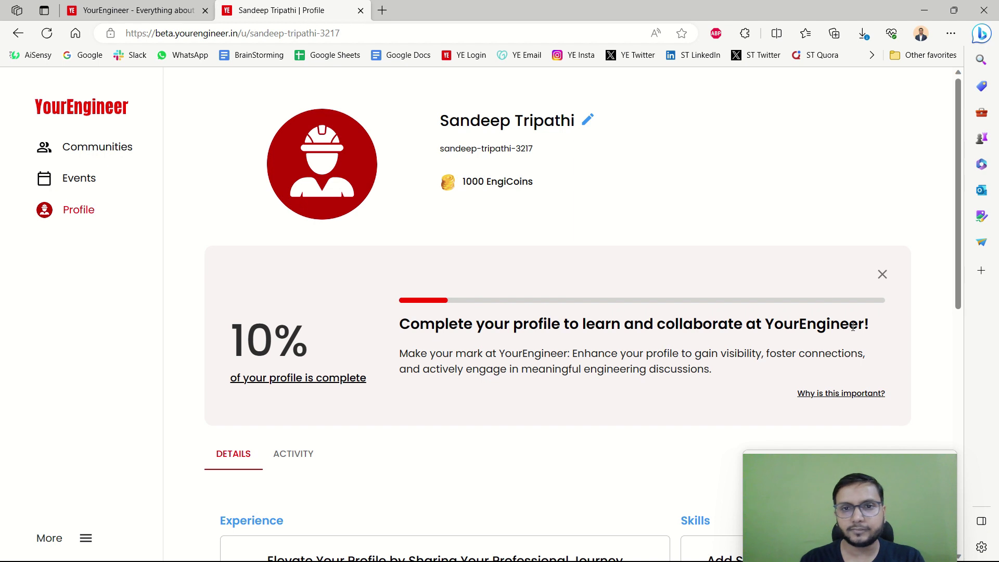
pyautogui.moveTo(441, 141); pyautogui.dragTo(540, 156)
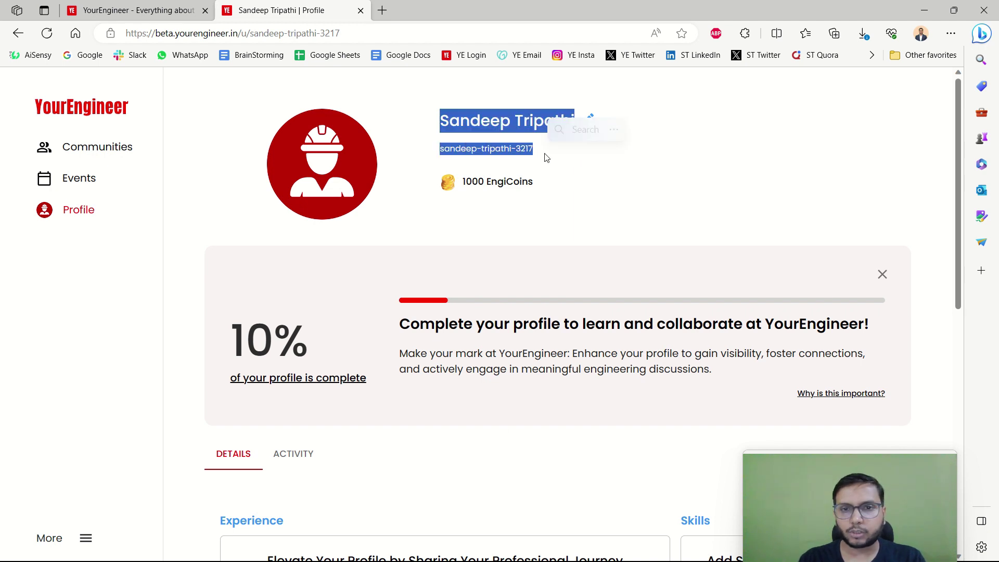
pyautogui.click(541, 154)
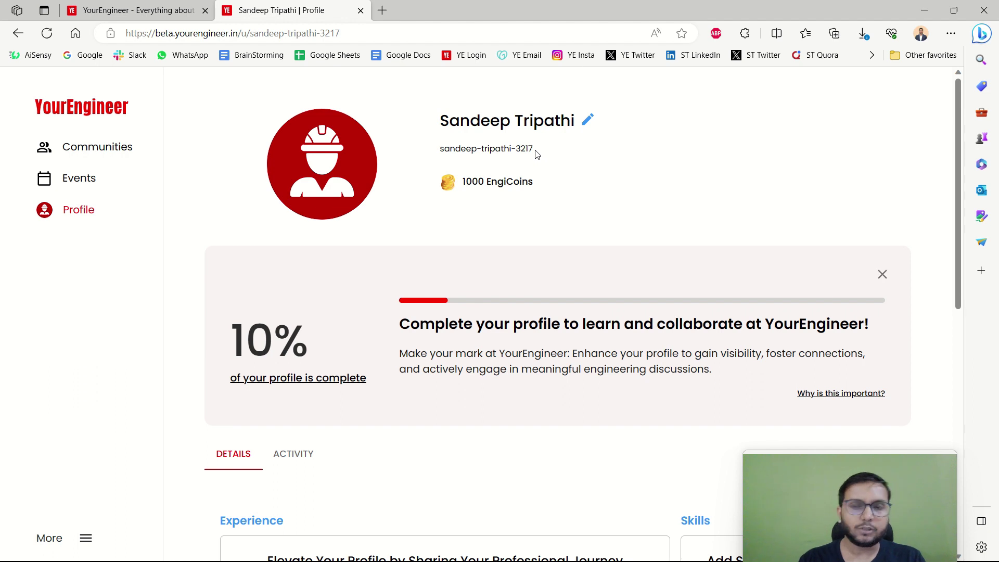
pyautogui.moveTo(536, 155); pyautogui.dragTo(438, 150)
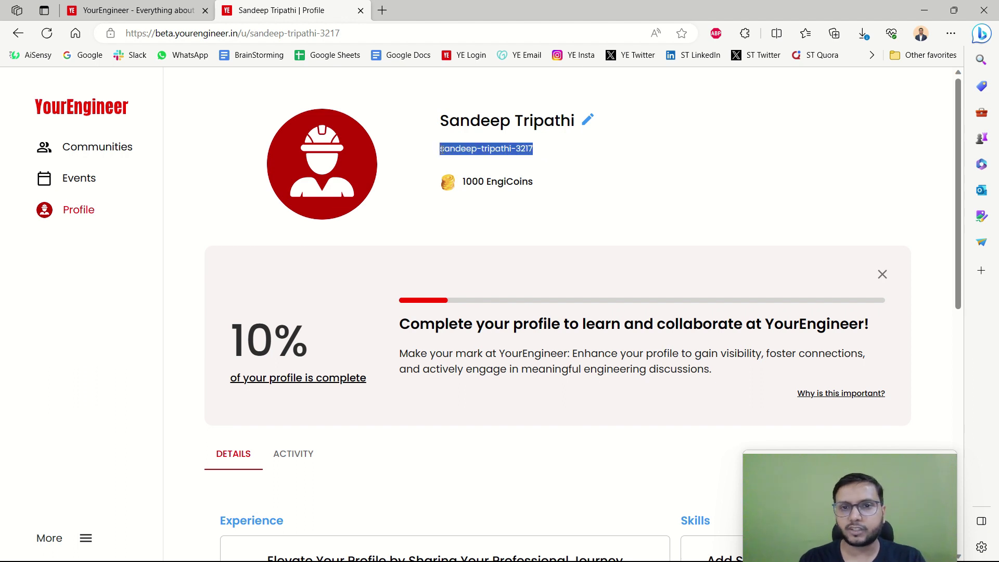
pyautogui.click(533, 150)
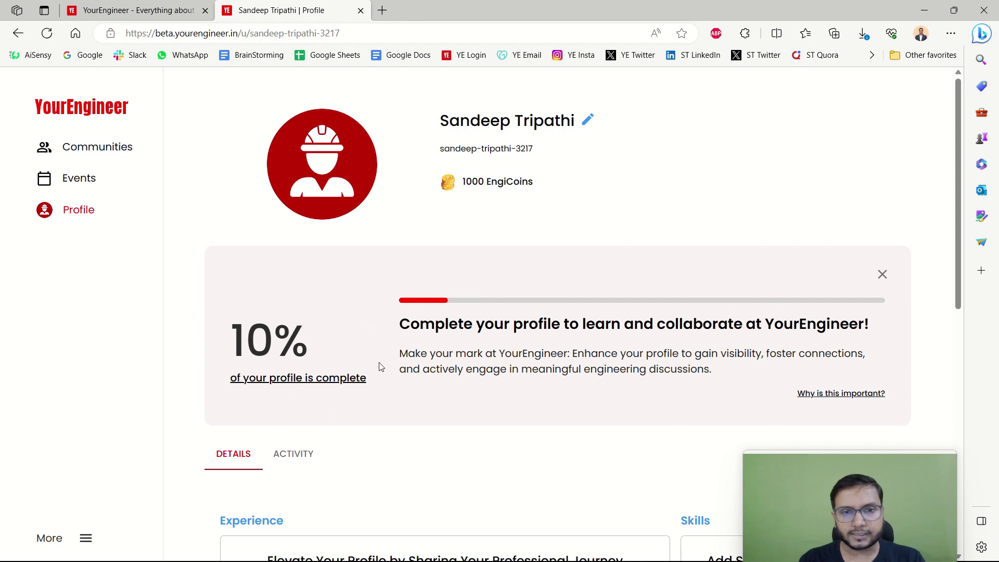
pyautogui.click(256, 378)
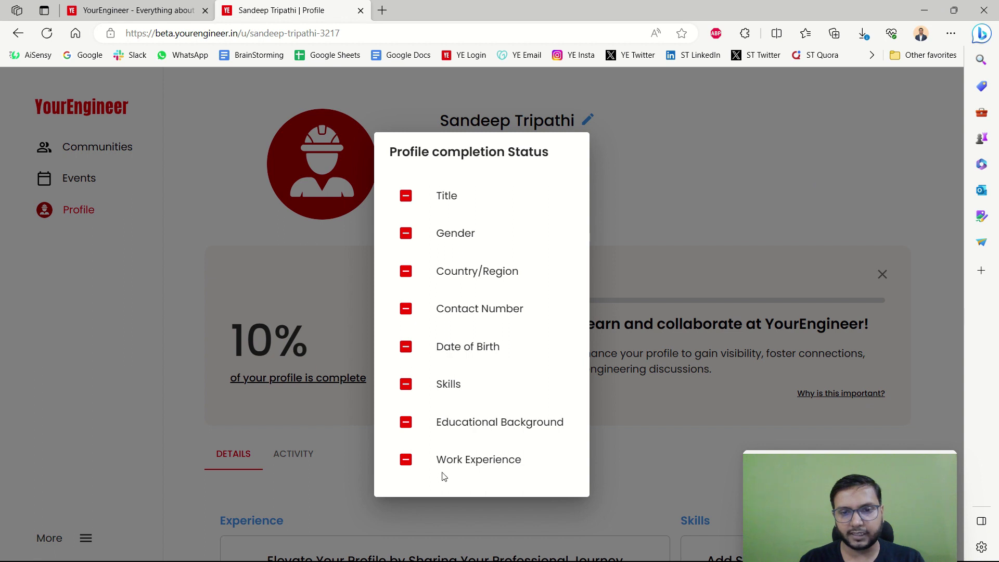
pyautogui.click(650, 167)
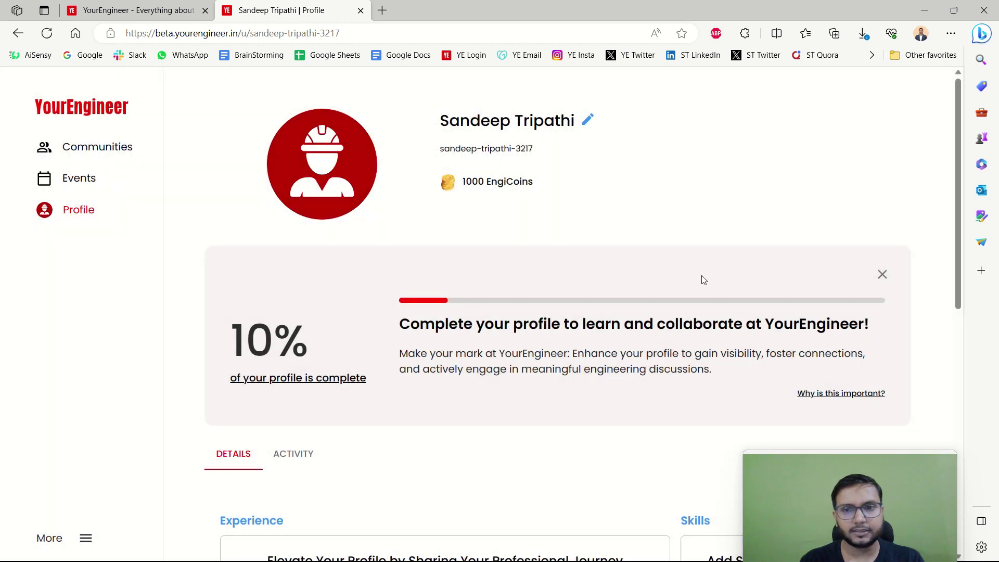
pyautogui.click(816, 393)
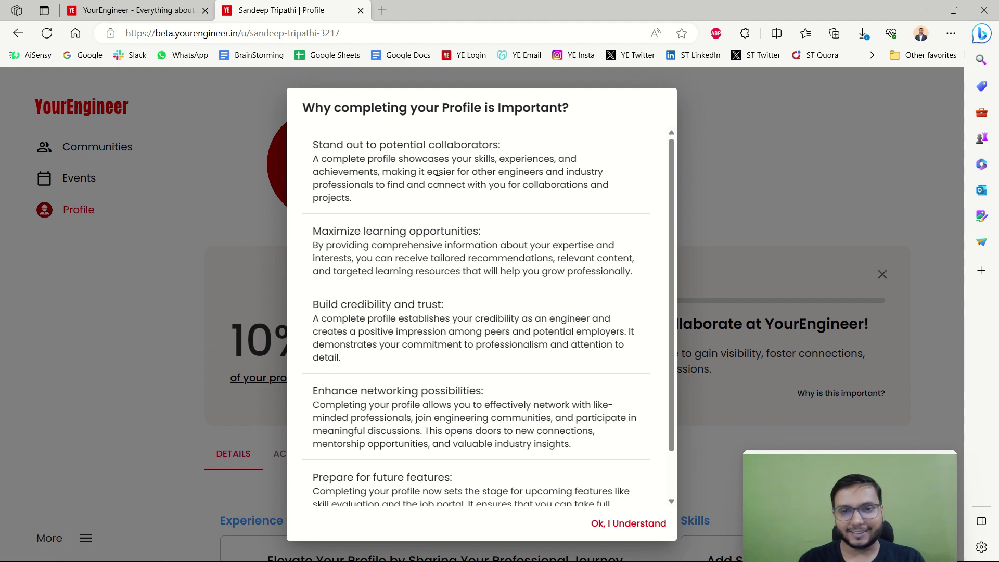
pyautogui.click(263, 293)
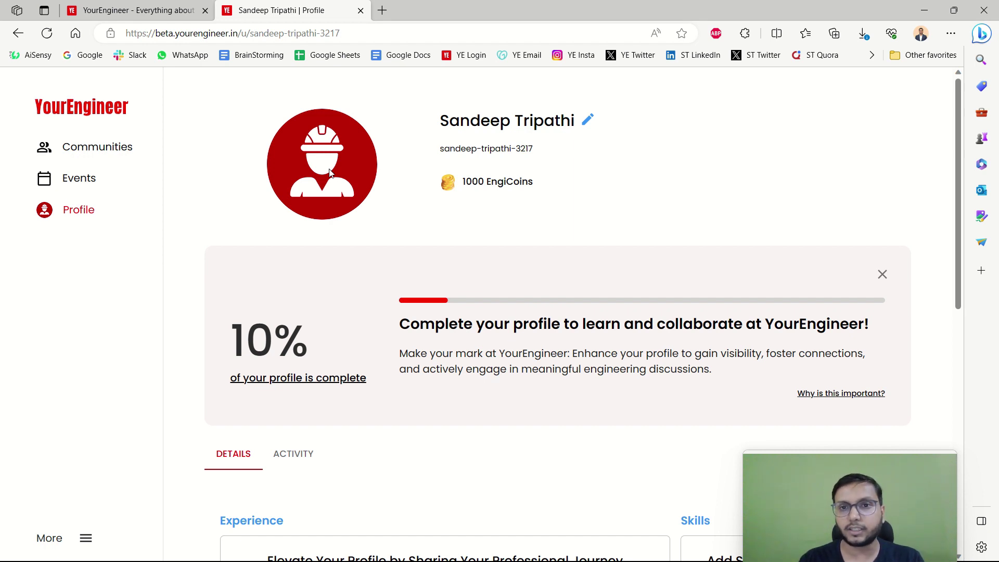
# Edit the profile details and fill the title with the saved 'Building YourEngineer…' headline.
pyautogui.click(582, 125)
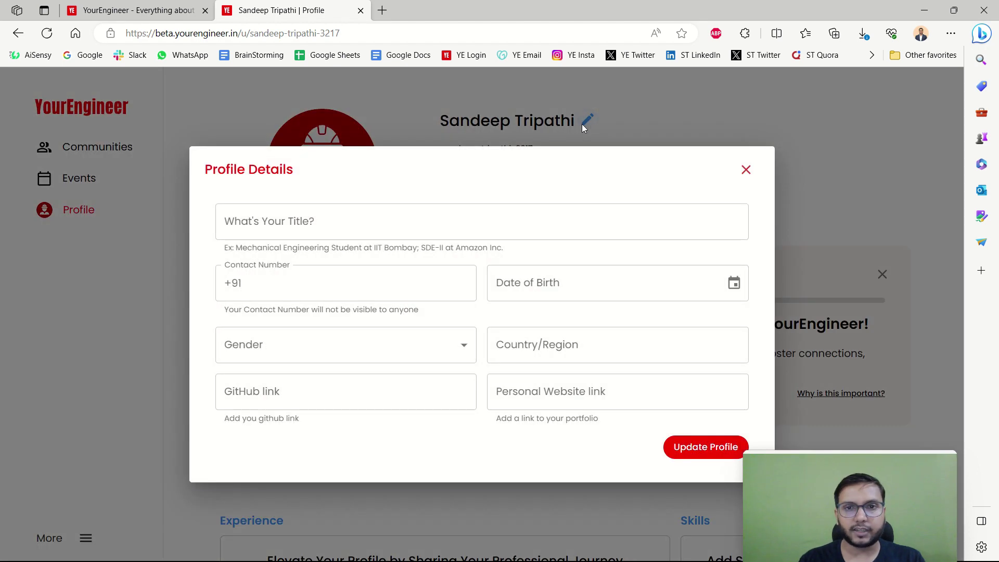
pyautogui.click(357, 227)
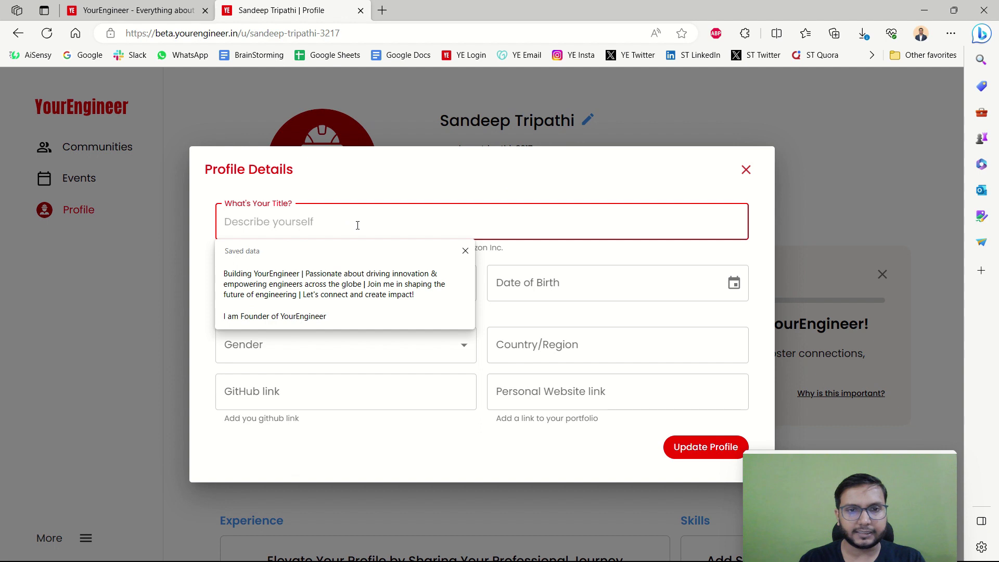
pyautogui.click(535, 255)
pyautogui.click(450, 223)
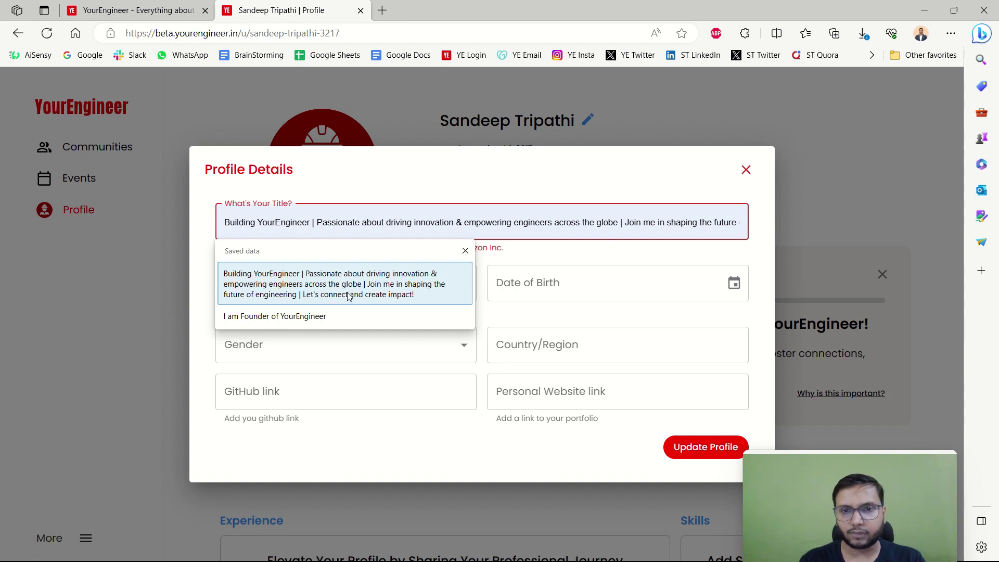
pyautogui.click(489, 138)
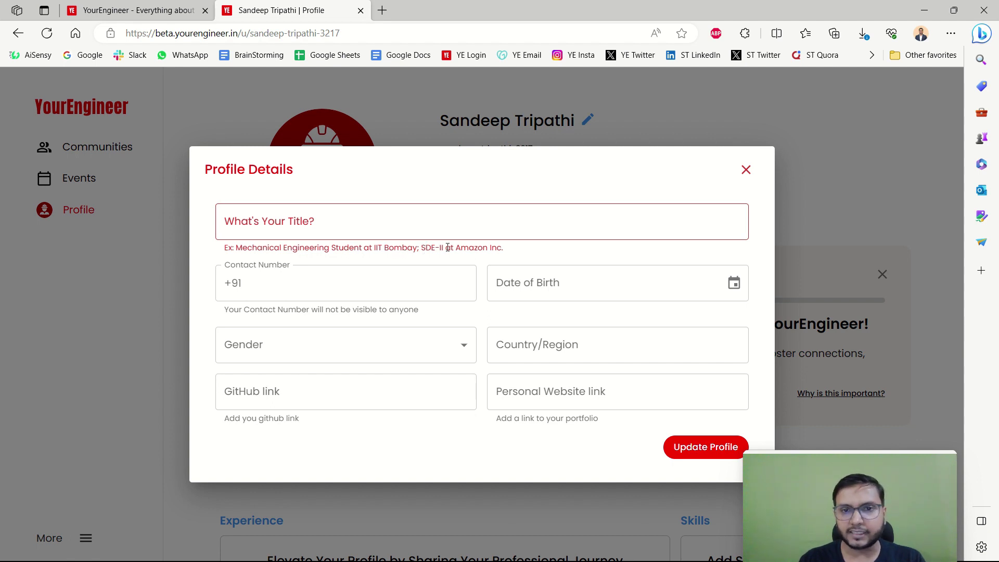
pyautogui.click(407, 218)
pyautogui.click(307, 287)
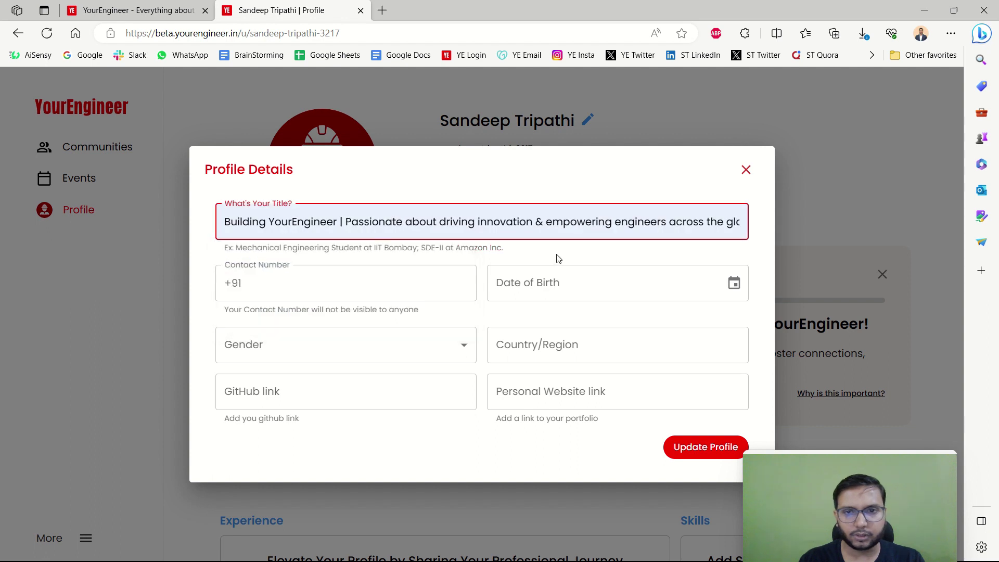
# Clear and re-enter the contact number in the Contact Number field.
pyautogui.click(359, 289)
pyautogui.write('999')
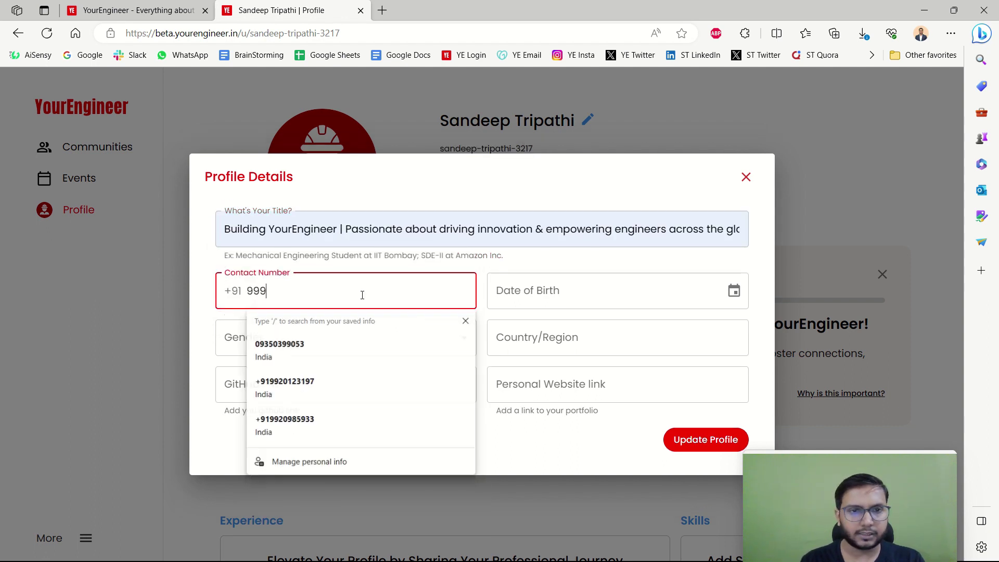
pyautogui.write('9999999')
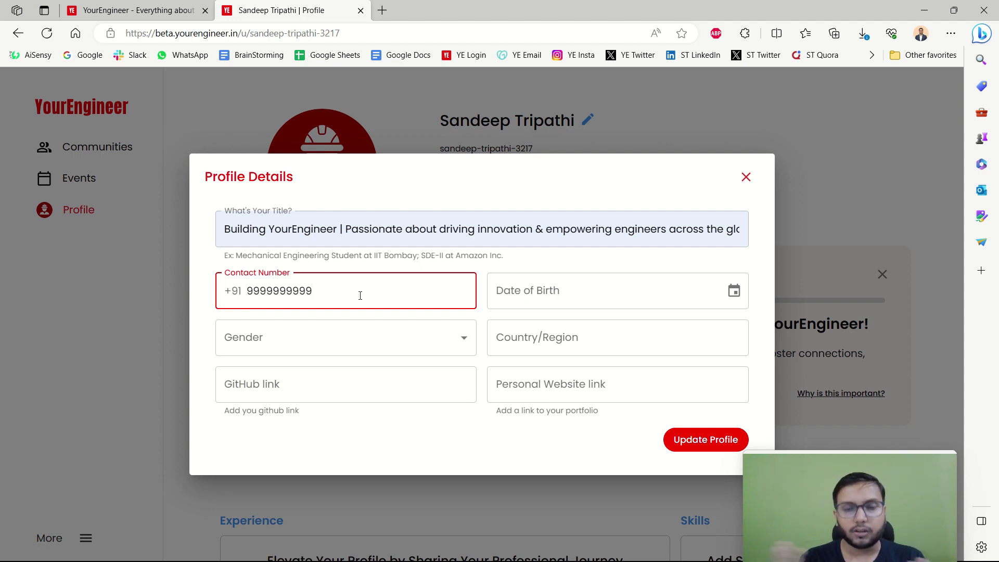
pyautogui.click(425, 265)
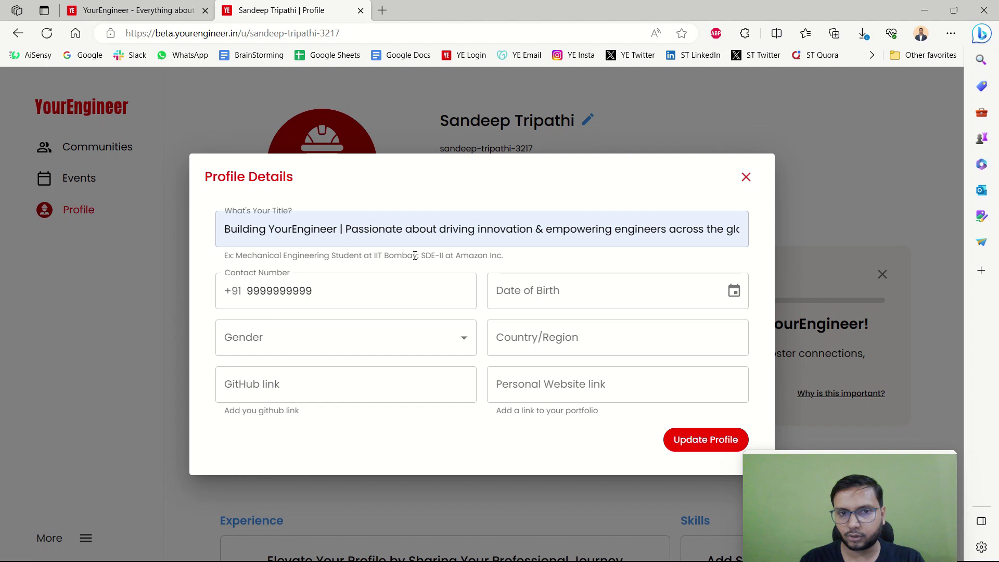
pyautogui.moveTo(328, 289); pyautogui.dragTo(185, 292)
pyautogui.press('BackSpace')
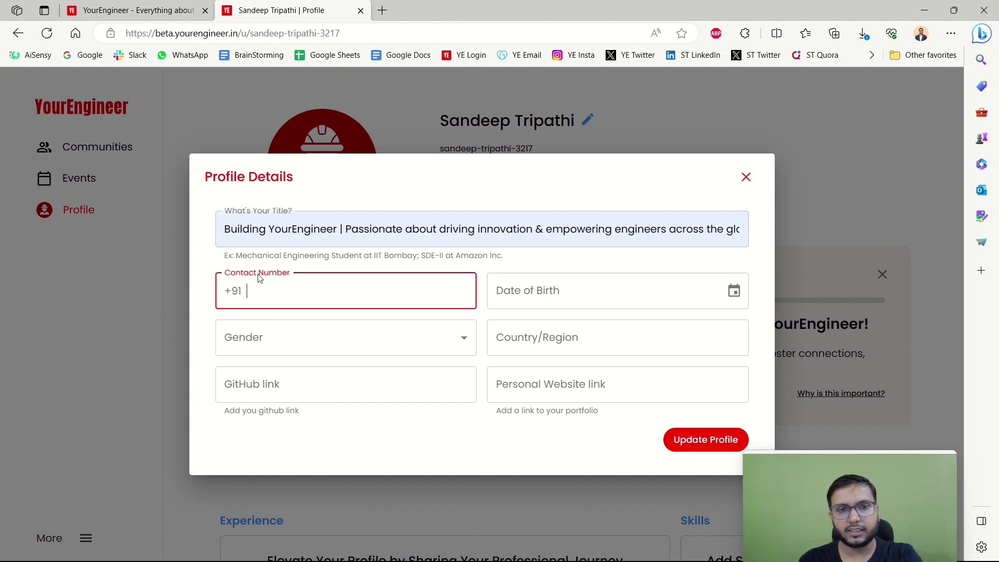
pyautogui.click(289, 285)
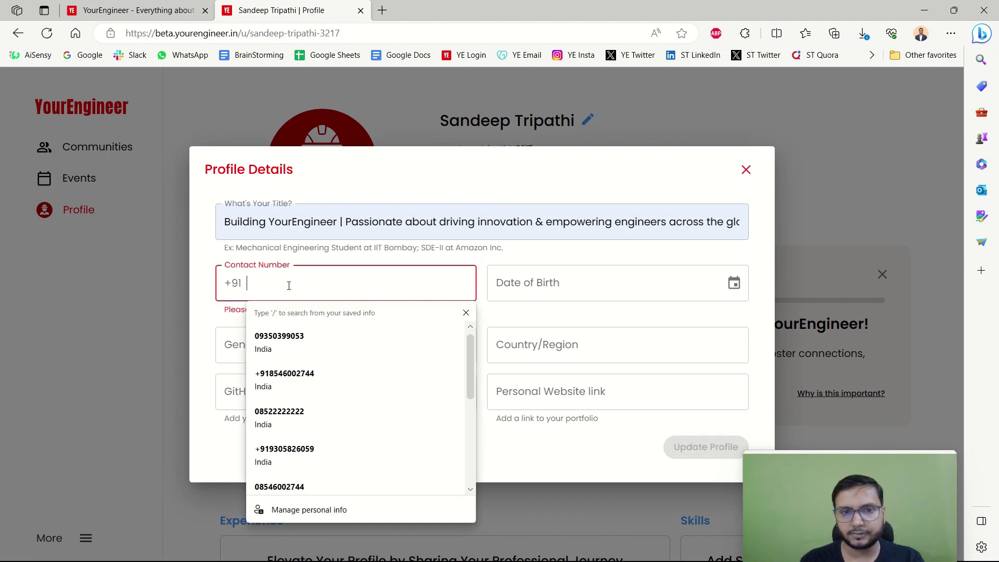
pyautogui.write('9999999999')
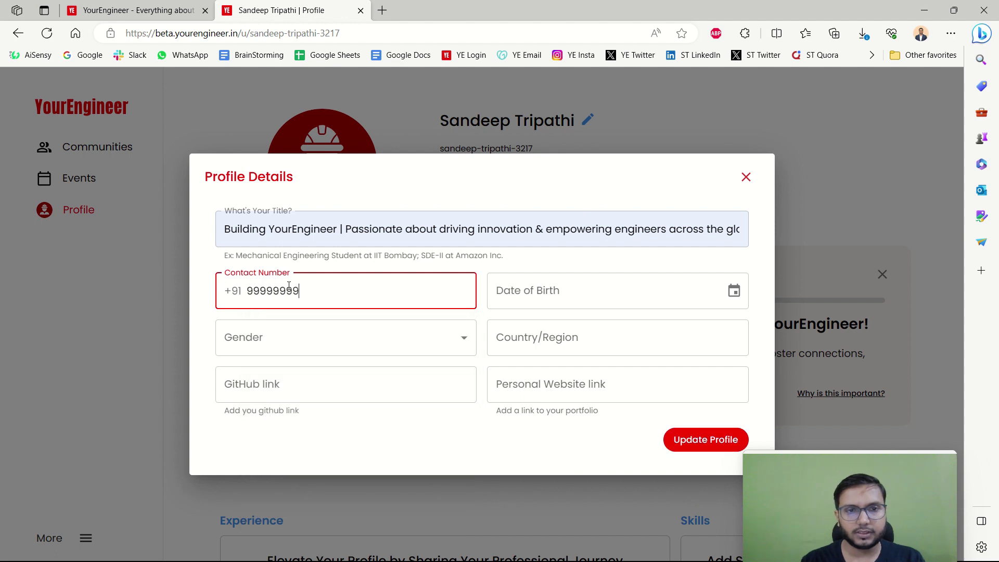
pyautogui.click(353, 268)
# Set the date of birth to 3 August 1995 using the calendar.
pyautogui.click(614, 287)
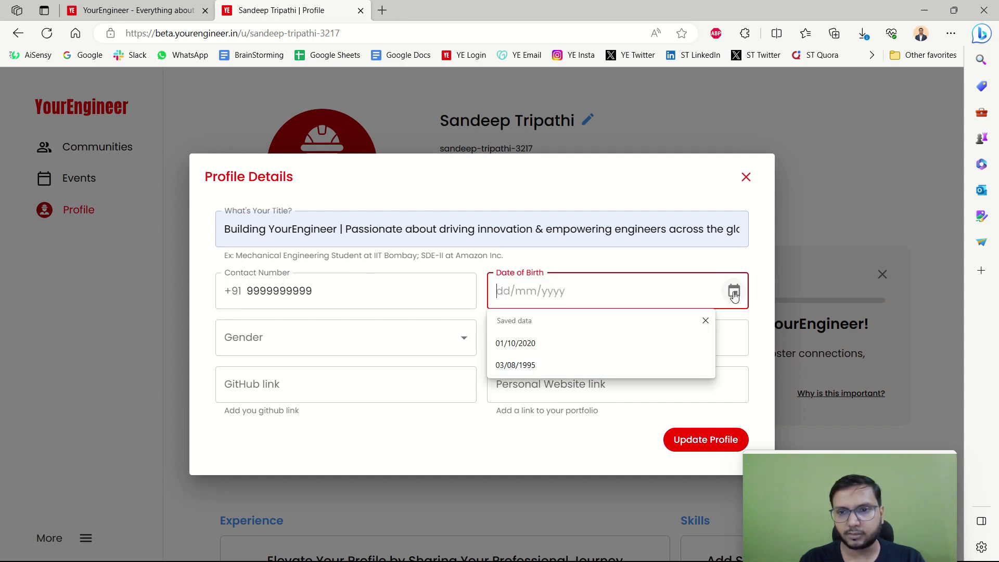
pyautogui.click(733, 292)
pyautogui.scroll(-5, 619, 434)
pyautogui.scroll(-5, 632, 434)
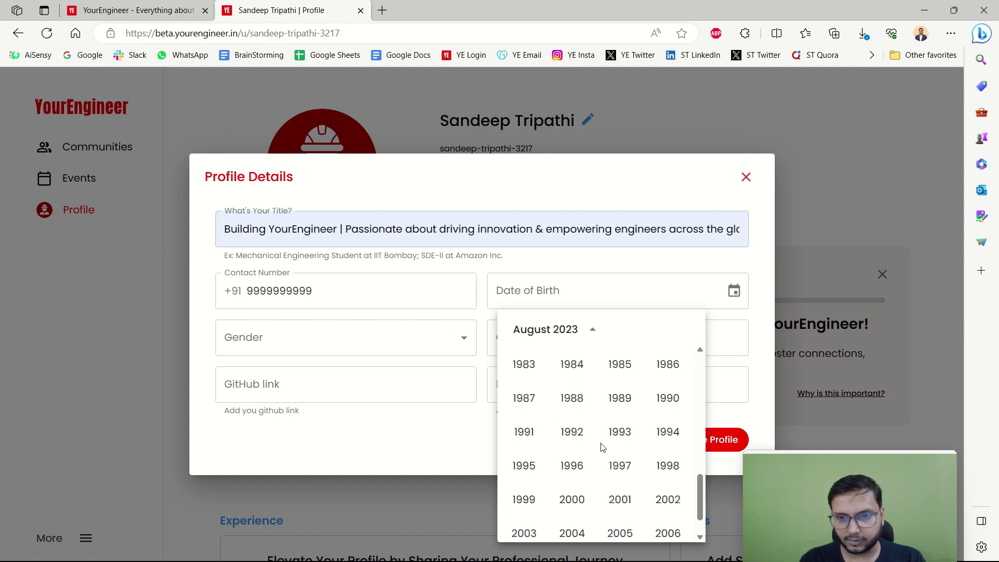
pyautogui.click(534, 435)
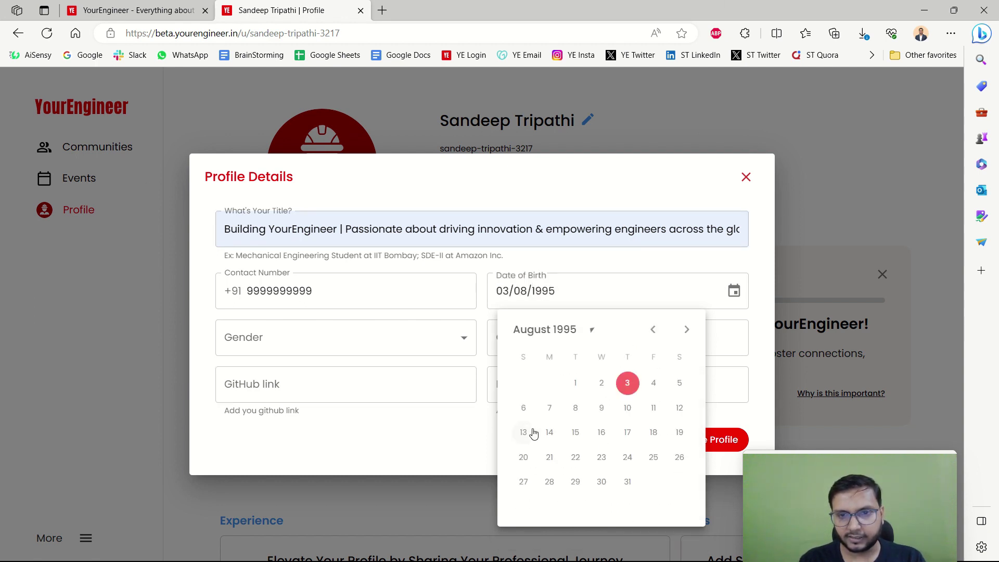
pyautogui.click(627, 383)
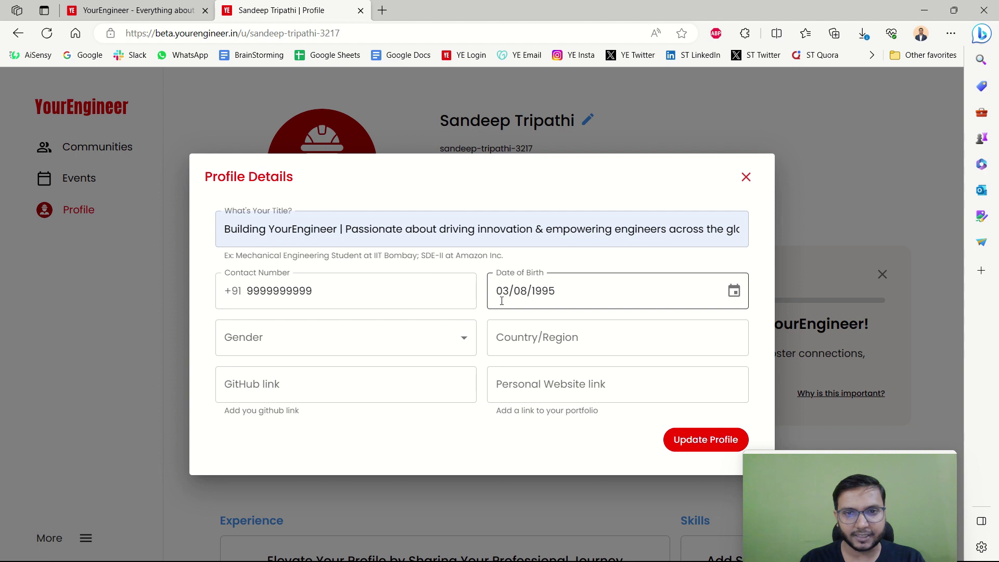
# Set gender to Male and region to Mumbai, then update the profile.
pyautogui.click(374, 343)
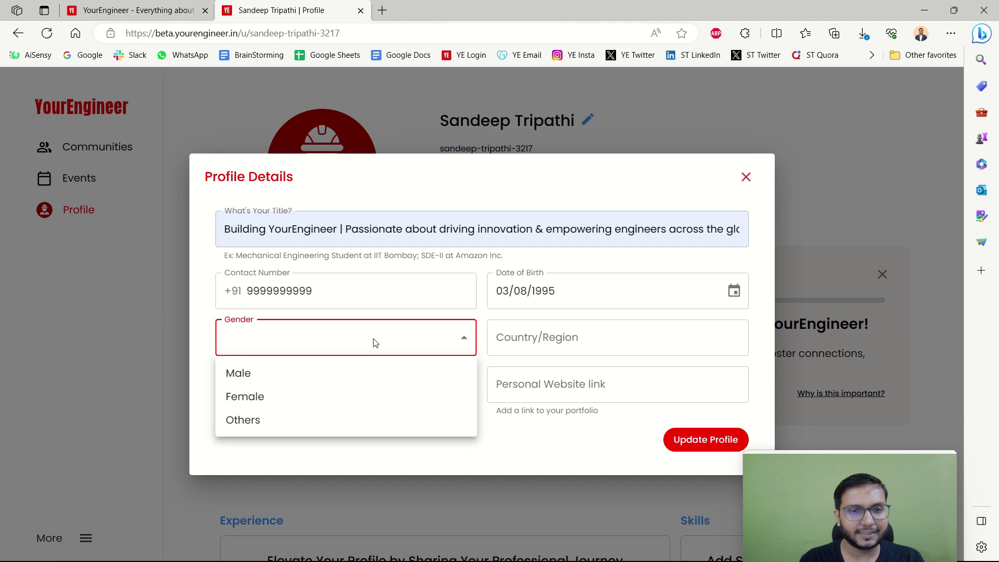
pyautogui.click(283, 378)
pyautogui.click(638, 351)
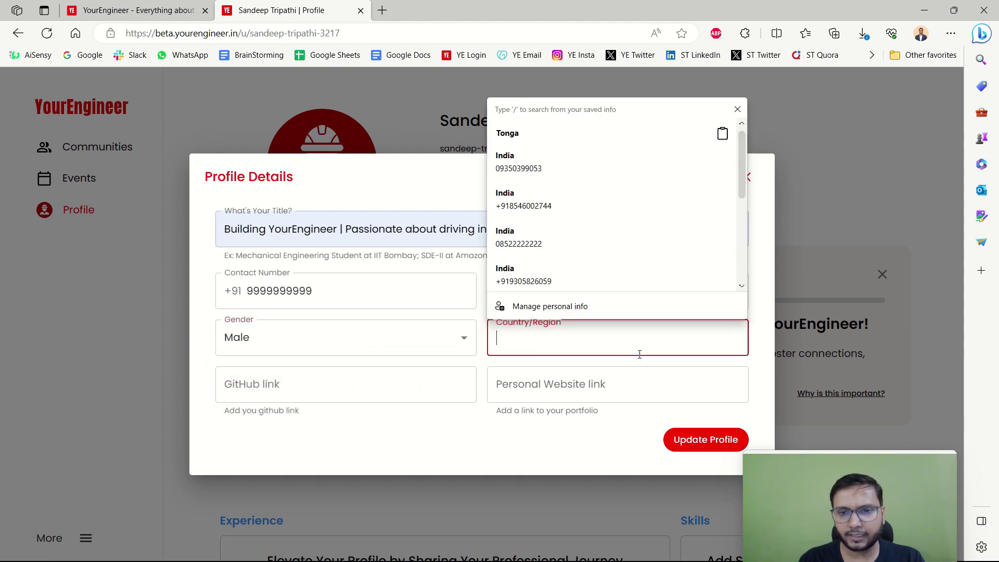
pyautogui.write('Mumbai')
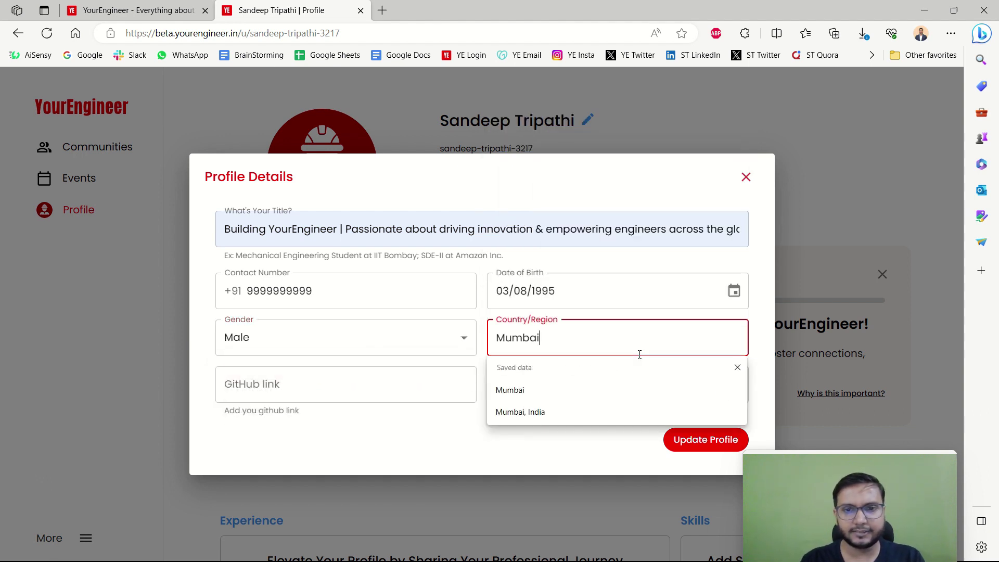
pyautogui.click(478, 321)
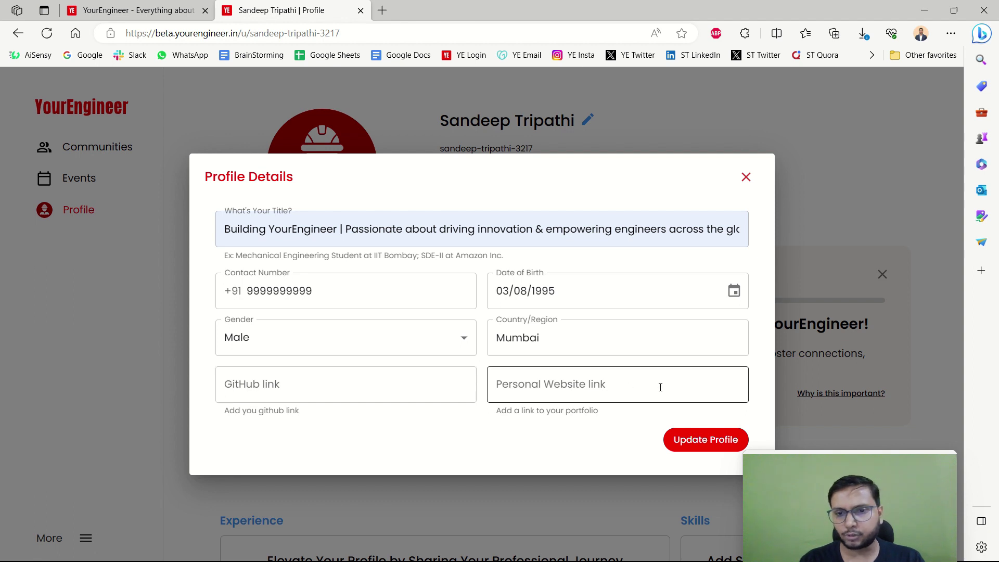
pyautogui.click(701, 449)
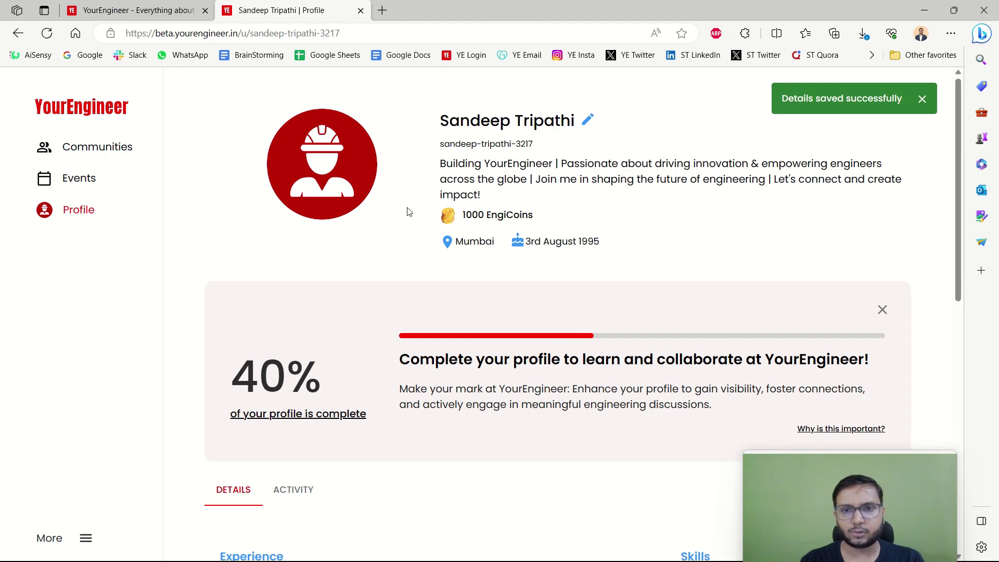
pyautogui.click(590, 120)
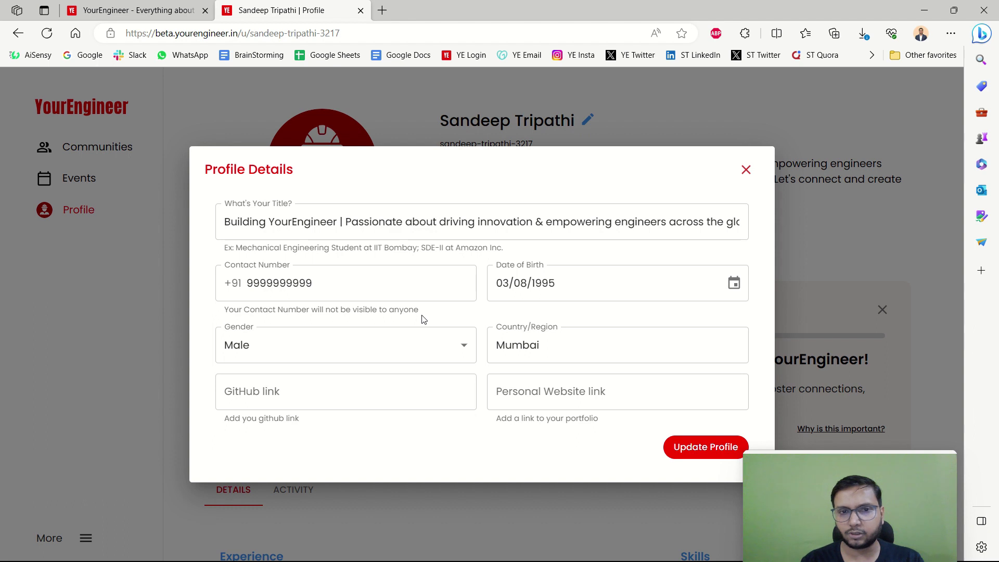
# Close Profile Details and check the completion status listing Skills, Education and Work Experience missing.
pyautogui.click(745, 170)
pyautogui.scroll(-3, 580, 231)
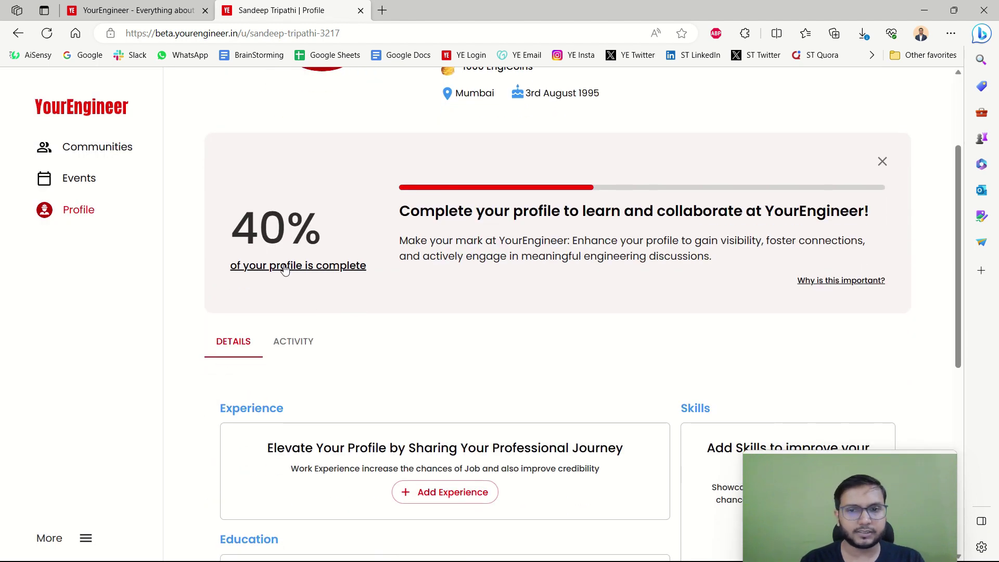
pyautogui.scroll(-3, 283, 268)
pyautogui.click(295, 117)
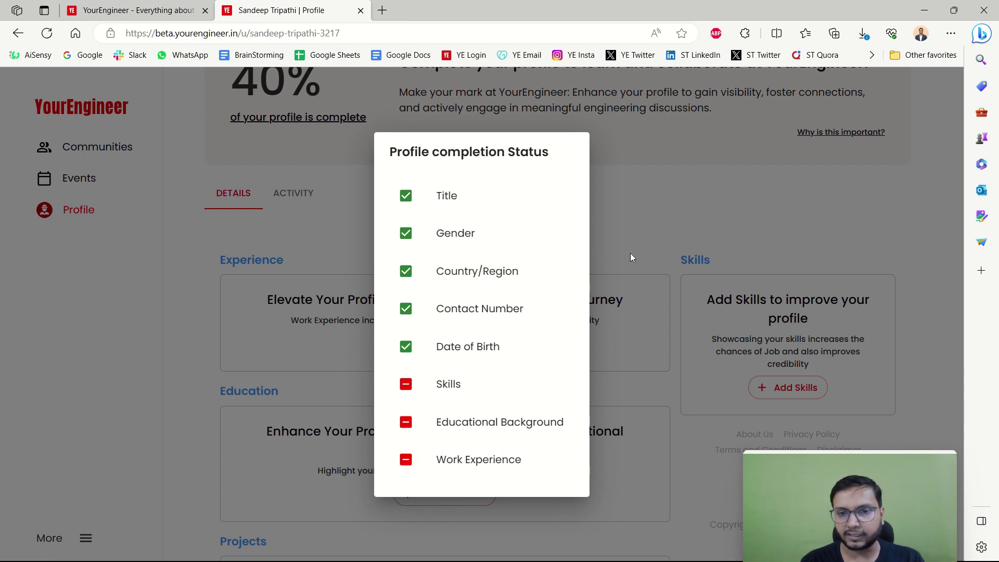
pyautogui.click(654, 196)
pyautogui.scroll(1, 555, 235)
pyautogui.scroll(-3, 555, 235)
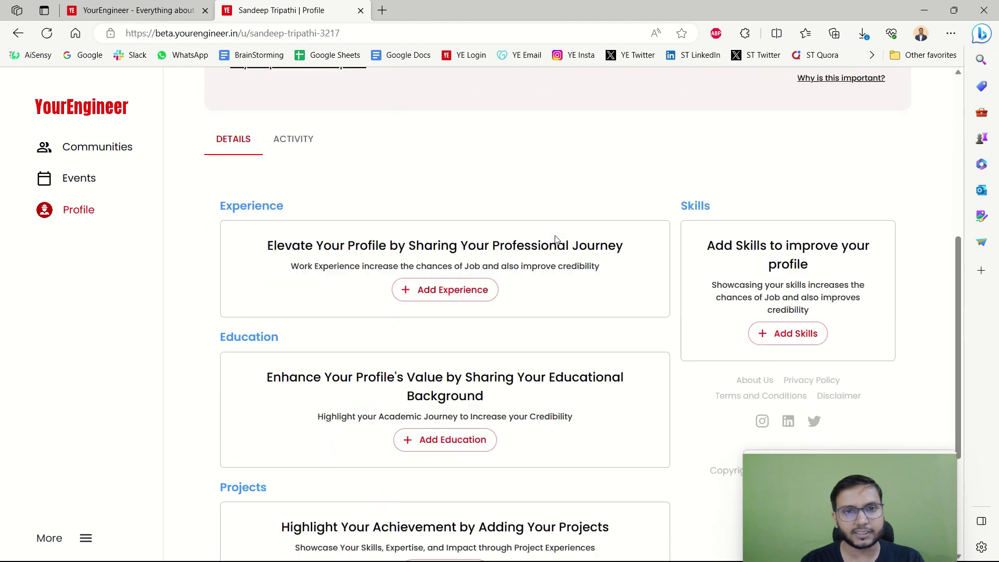
pyautogui.scroll(1, 696, 327)
# Start adding skills and pick Matlab from the skills list.
pyautogui.click(803, 390)
pyautogui.click(471, 313)
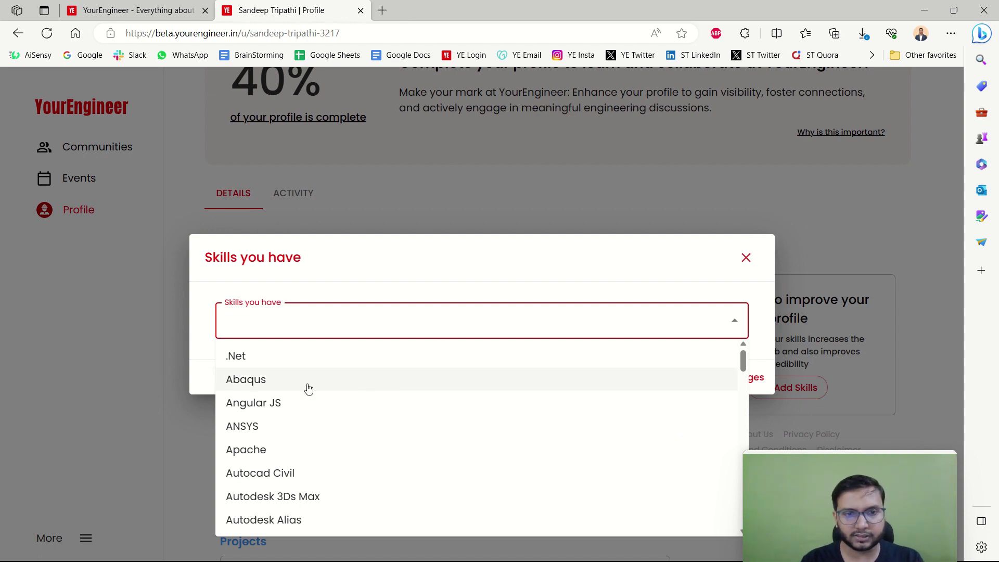
pyautogui.scroll(-12, 314, 410)
pyautogui.scroll(-3, 267, 453)
pyautogui.scroll(-2, 347, 414)
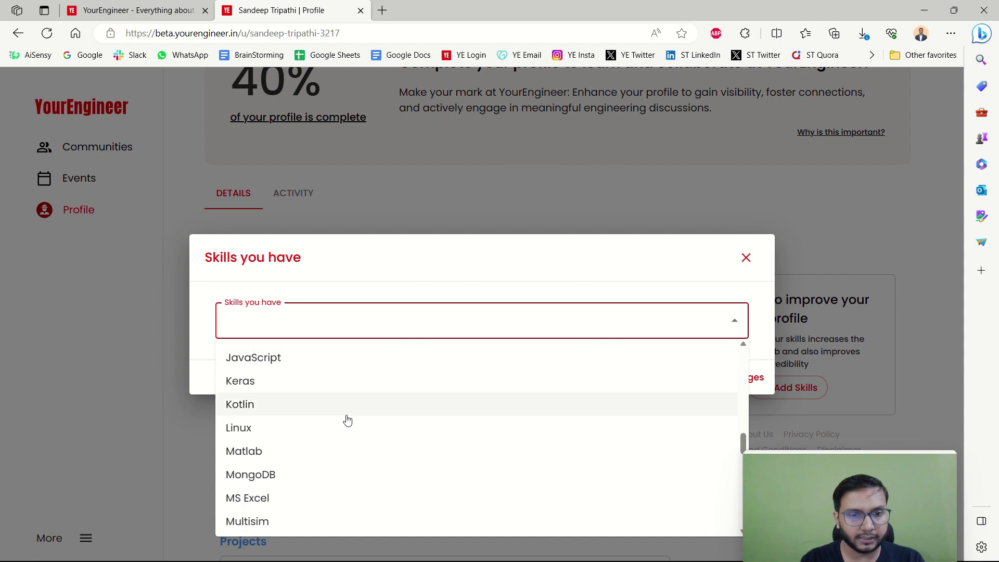
pyautogui.click(253, 452)
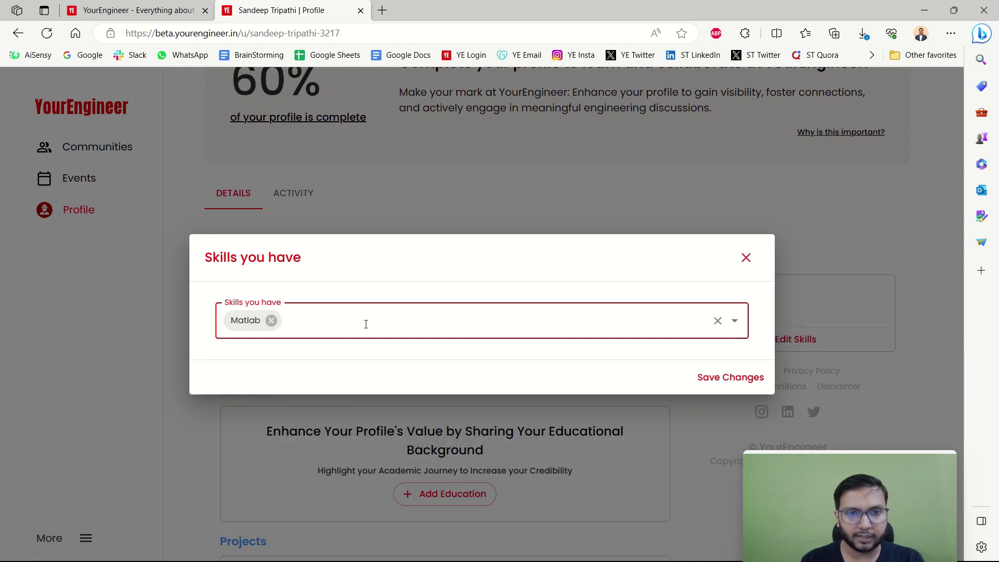
# Add MS Excel, Solidworks and Catia as skills and save the changes.
pyautogui.write('MS')
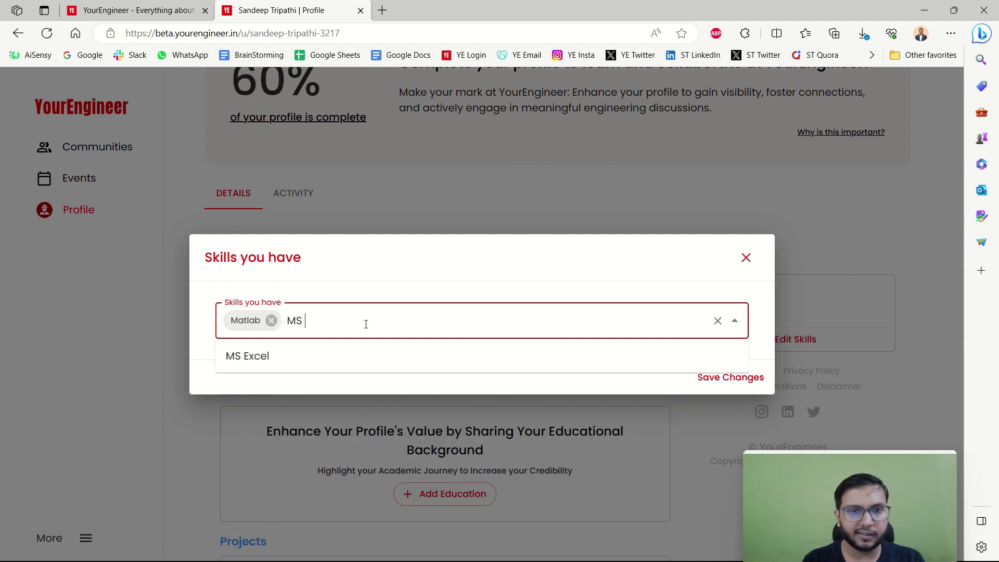
pyautogui.click(323, 370)
pyautogui.write('Solidwo')
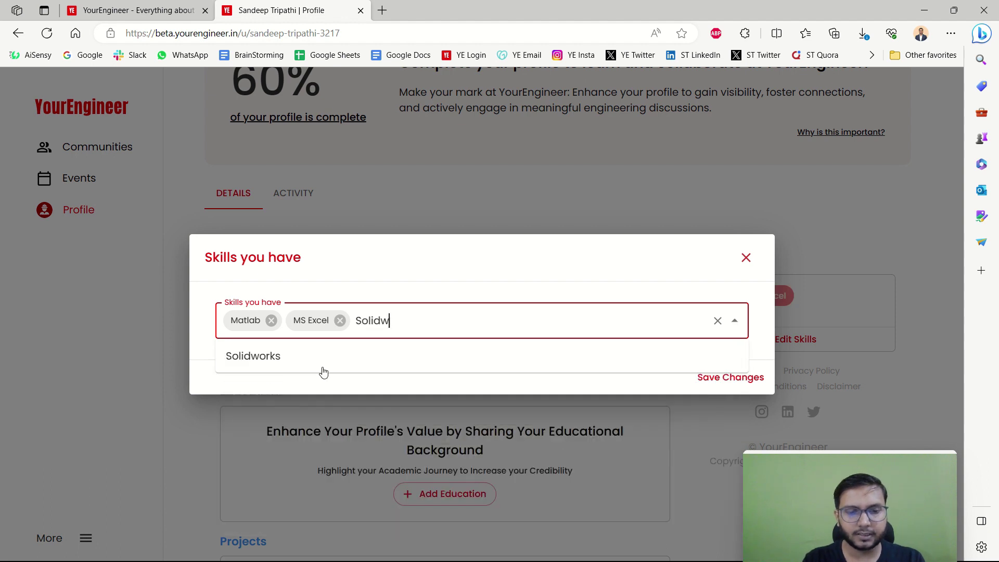
pyautogui.click(338, 358)
pyautogui.write('CATIA')
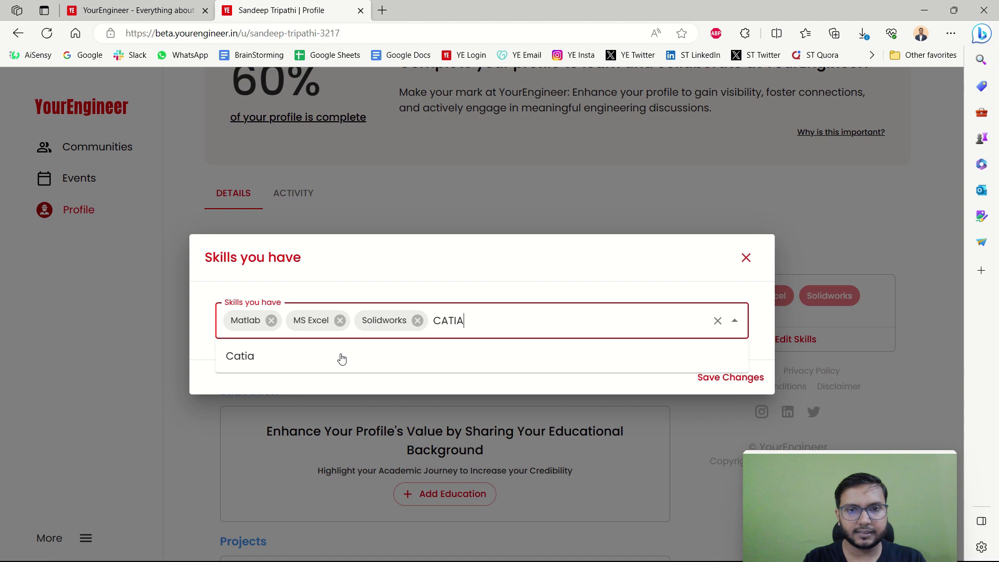
pyautogui.click(308, 360)
pyautogui.click(730, 373)
pyautogui.scroll(3, 520, 343)
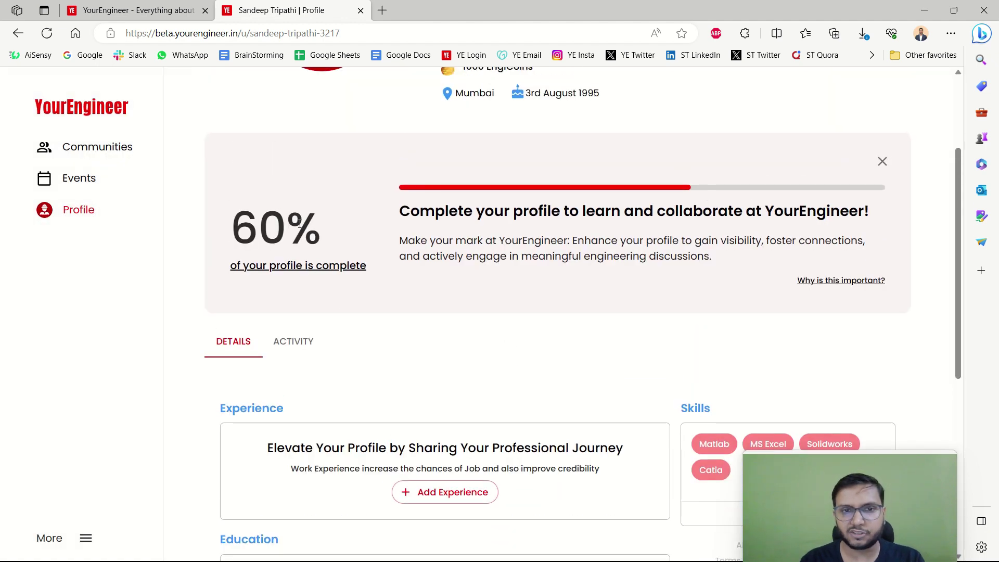